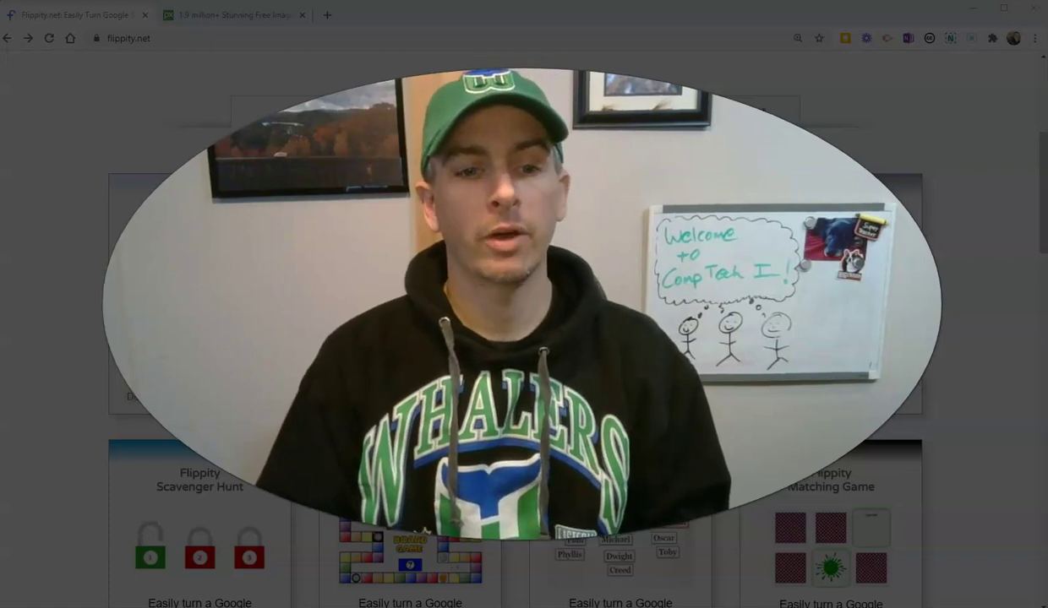
Open the Board Game demo in a separate tab and view its sample board.
scroll(351, 359, "down", 1)
scroll(339, 304, "down", 4)
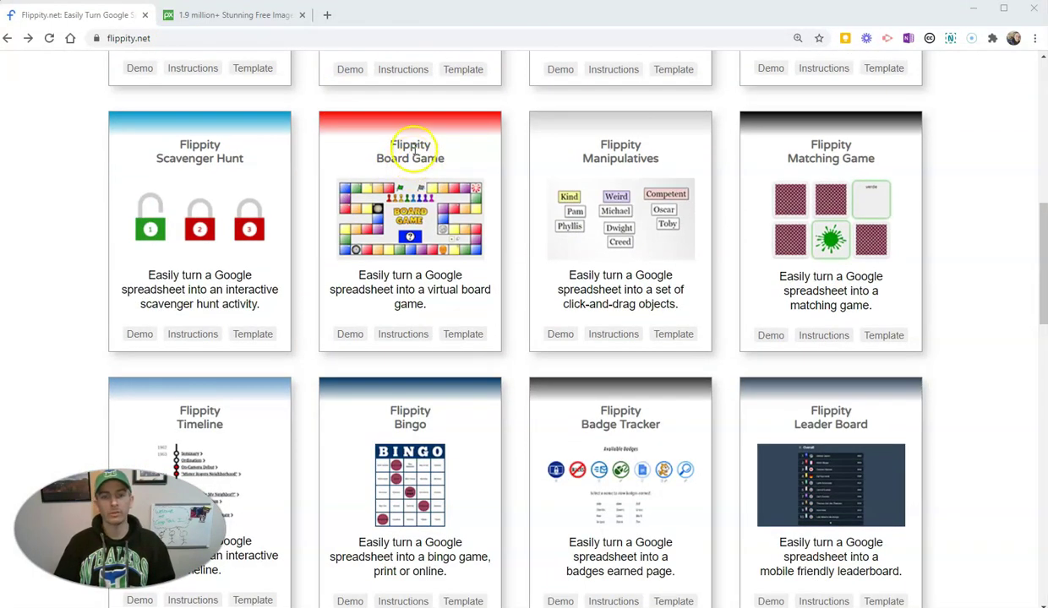
right_click(349, 335)
left_click(368, 347)
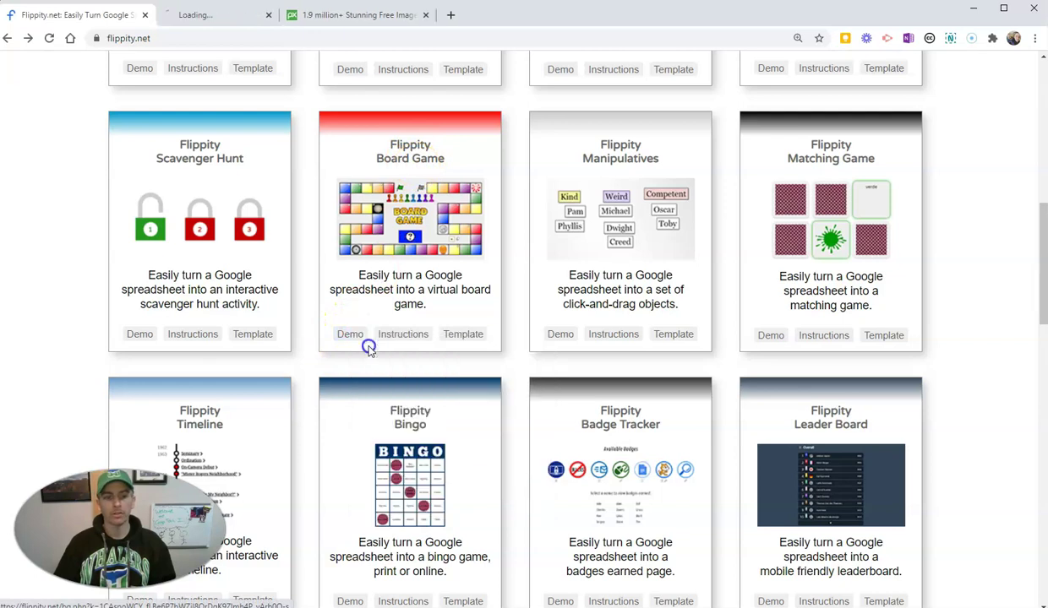
left_click(202, 14)
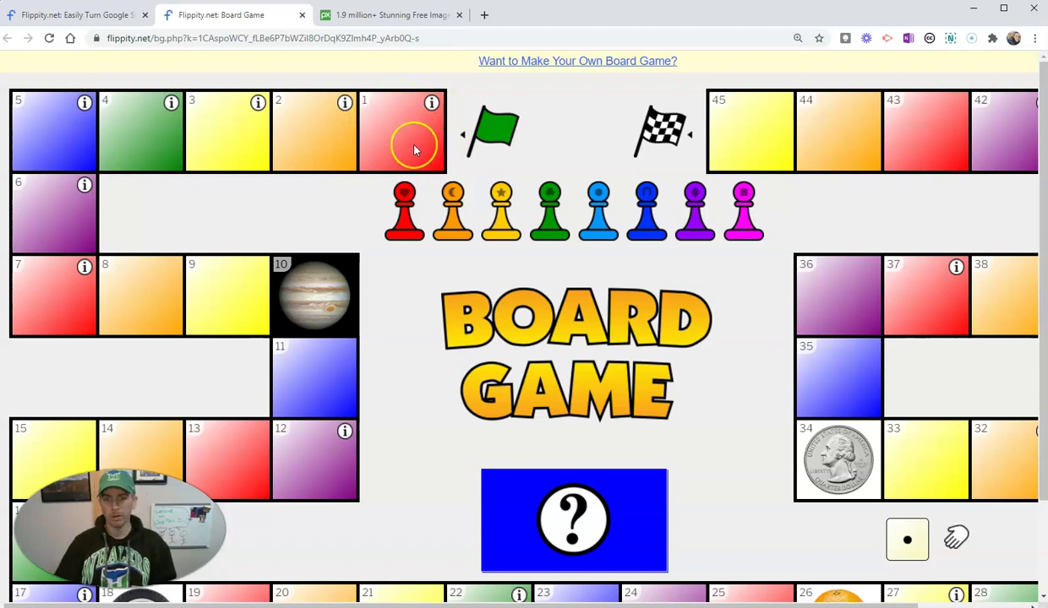
Make an editable copy of the Flippity.net Board Game Template spreadsheet.
left_click(61, 10)
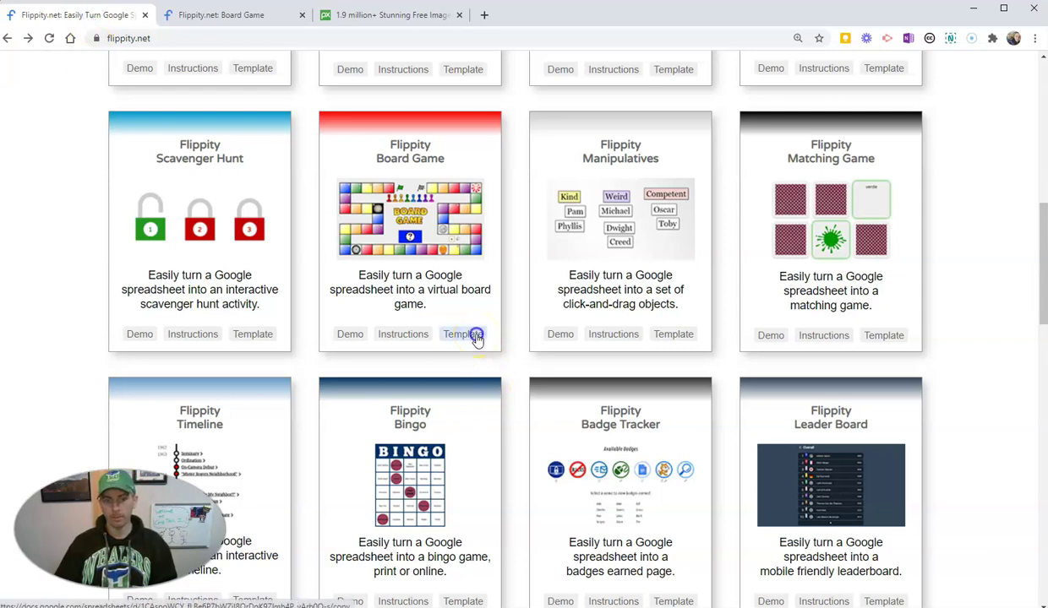
left_click(475, 335)
left_click(321, 283)
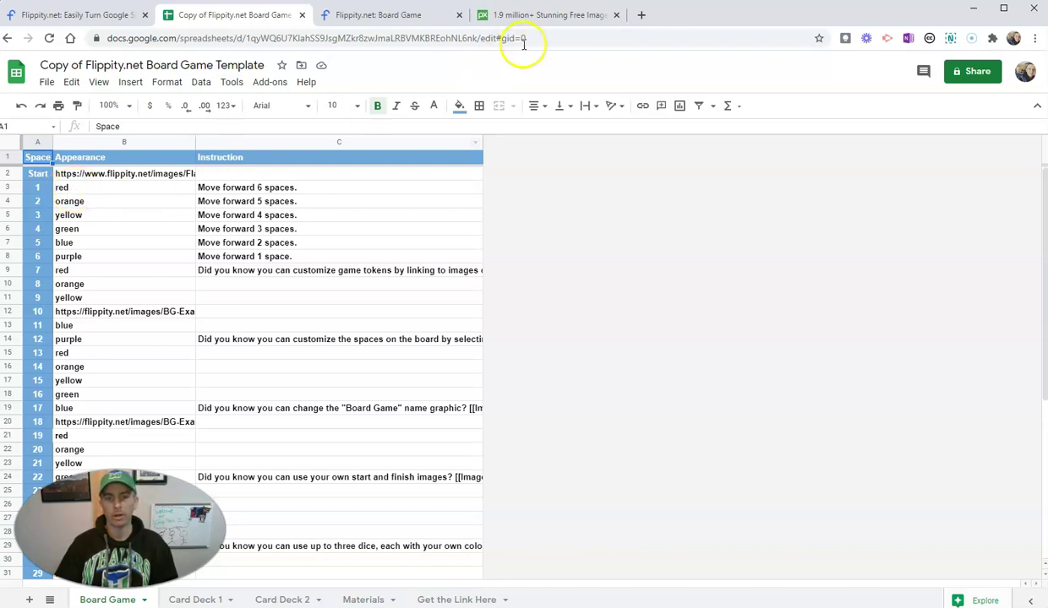
Search Pixabay for 'dog' and open the white puppy photo's page.
left_click(538, 17)
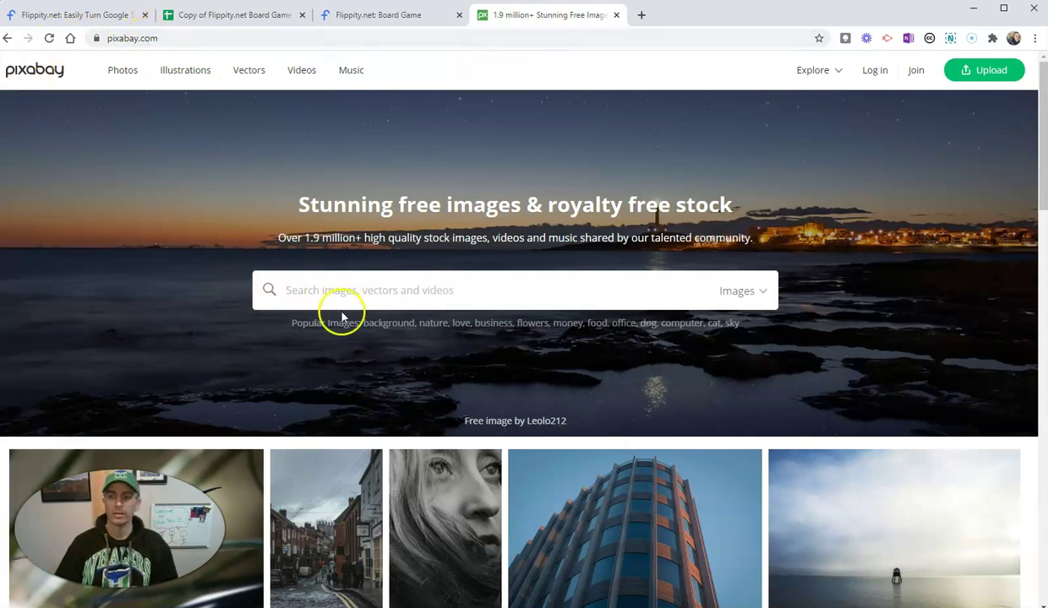
left_click(428, 296)
type("dog")
key("Return")
scroll(608, 372, "down", 3)
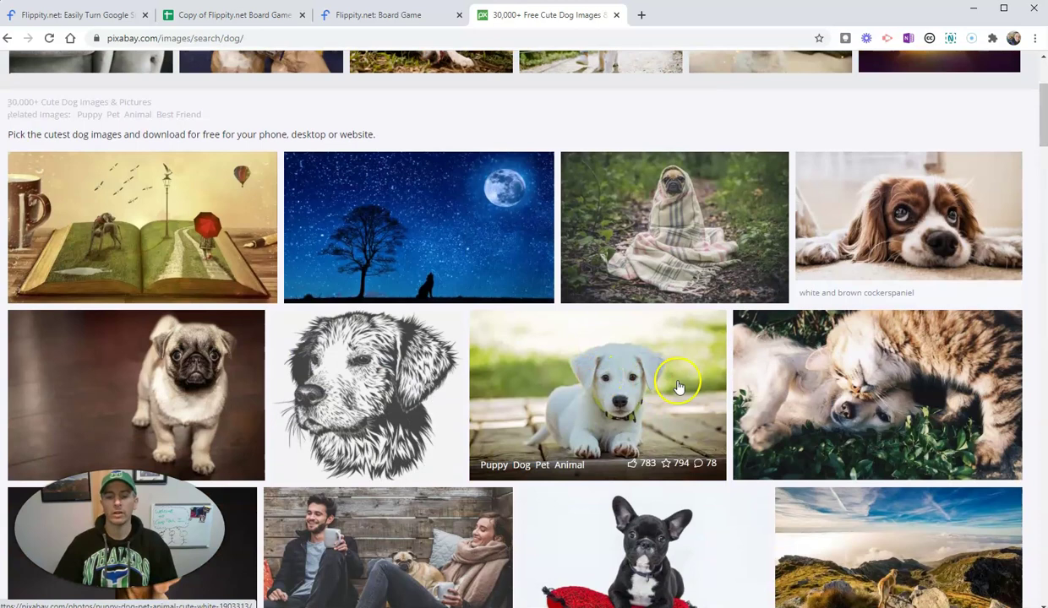
scroll(674, 386, "down", 2)
scroll(702, 390, "up", 2)
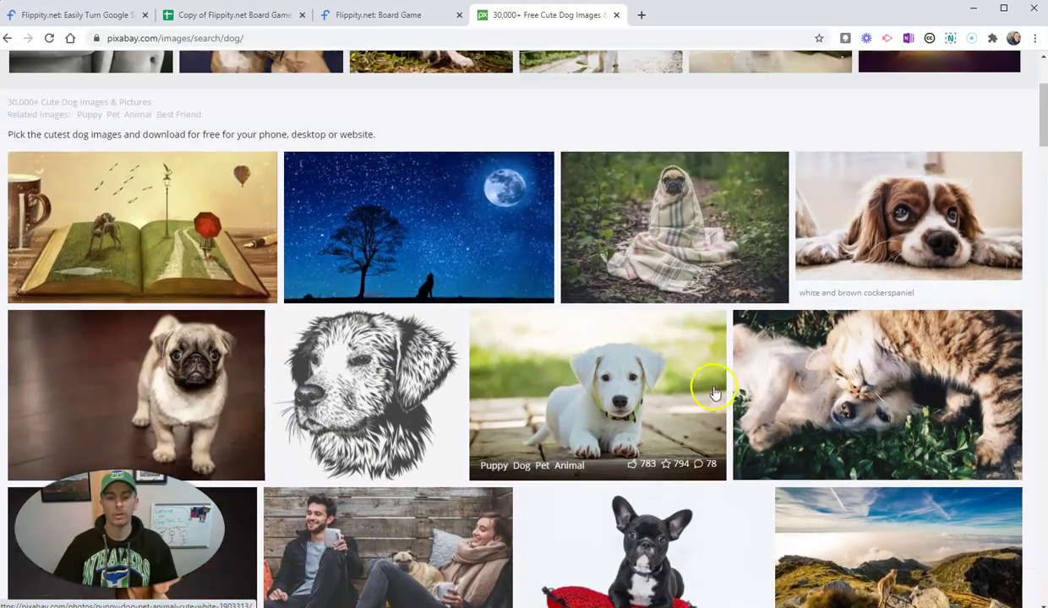
left_click(614, 373)
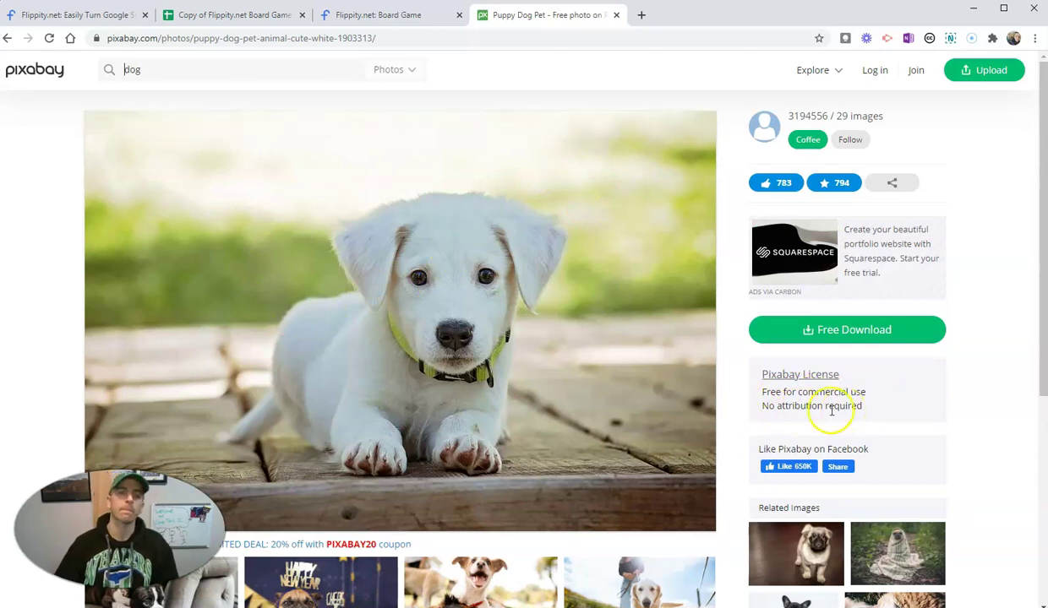
Copy the image address of the 'Puppy Dog Pet' photo (ID 1903313).
right_click(356, 228)
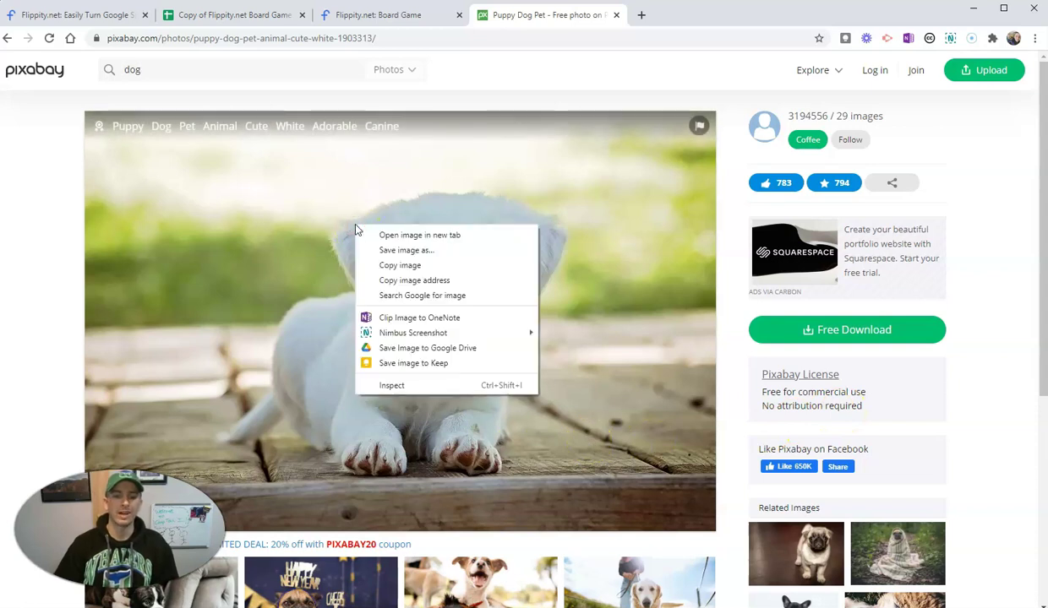
left_click(430, 282)
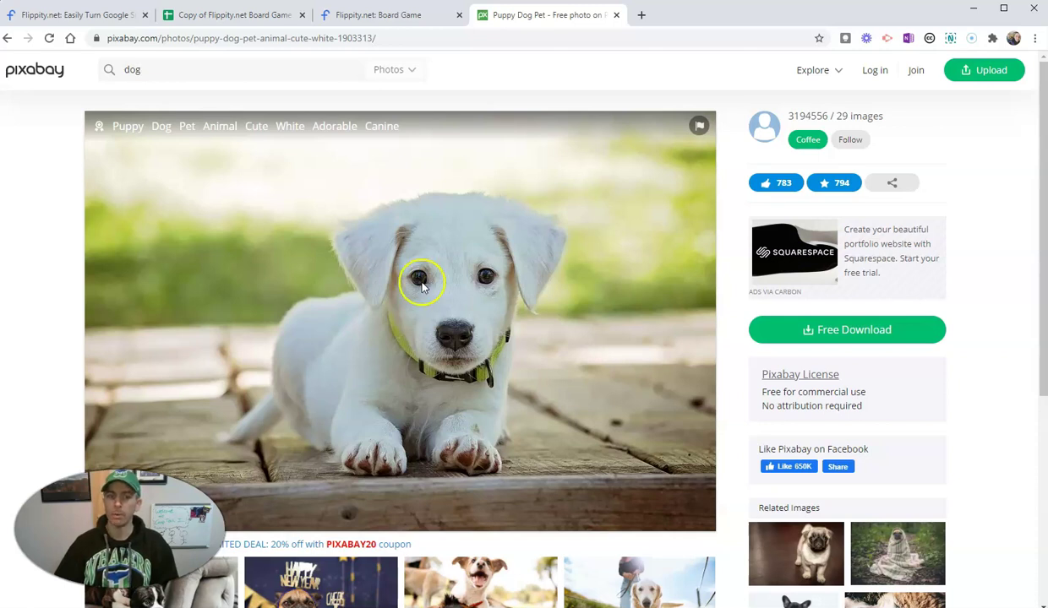
right_click(382, 239)
left_click(431, 294)
left_click(386, 37)
double_click(386, 38)
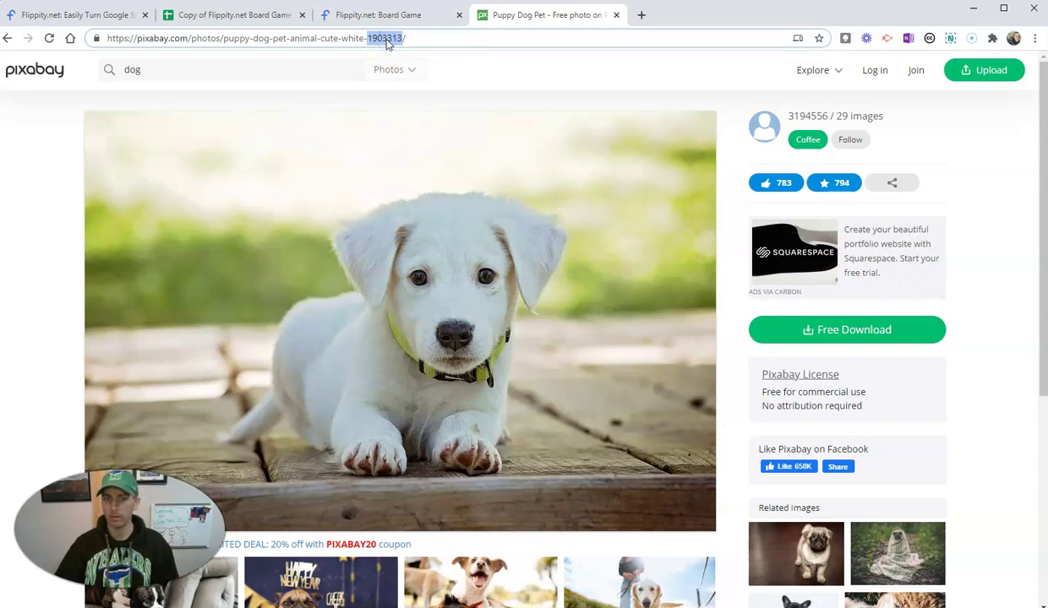
right_click(400, 225)
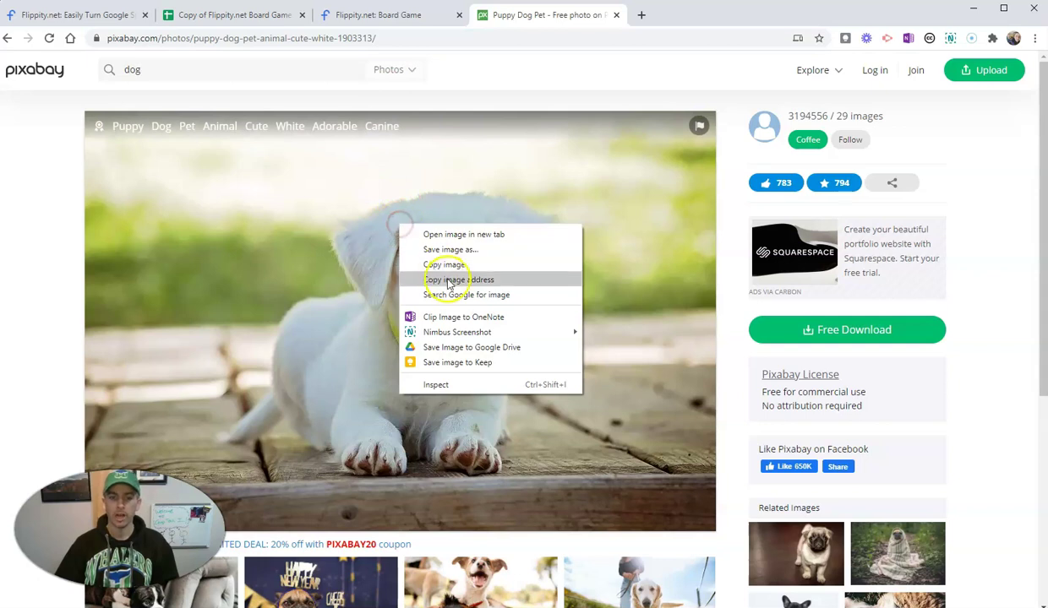
left_click(449, 282)
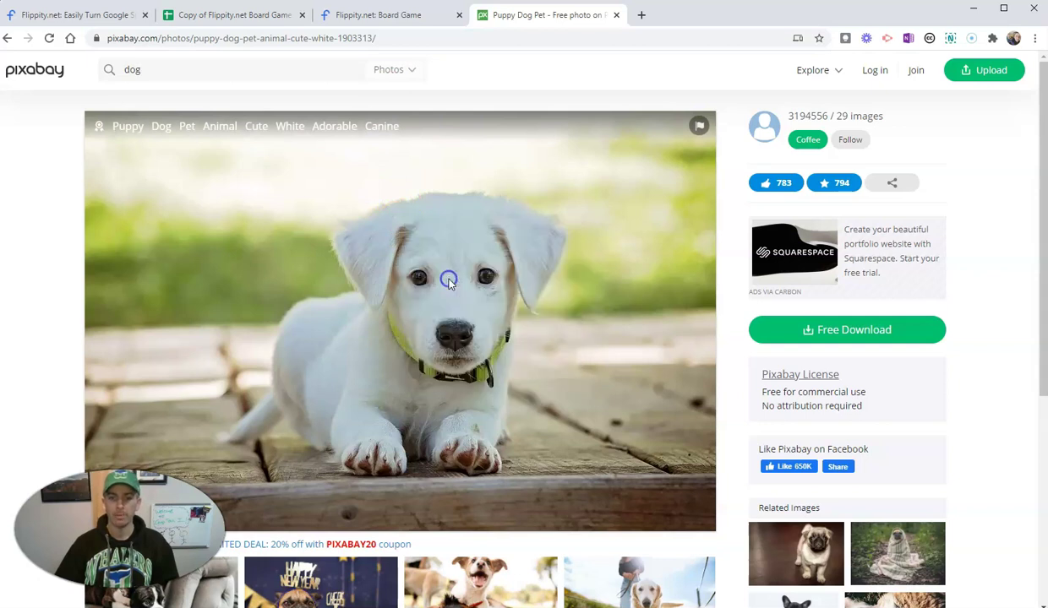
Replace 'red' in cell B3 with the pasted Pixabay puppy image URL.
left_click(230, 15)
left_click(85, 187)
double_click(87, 188)
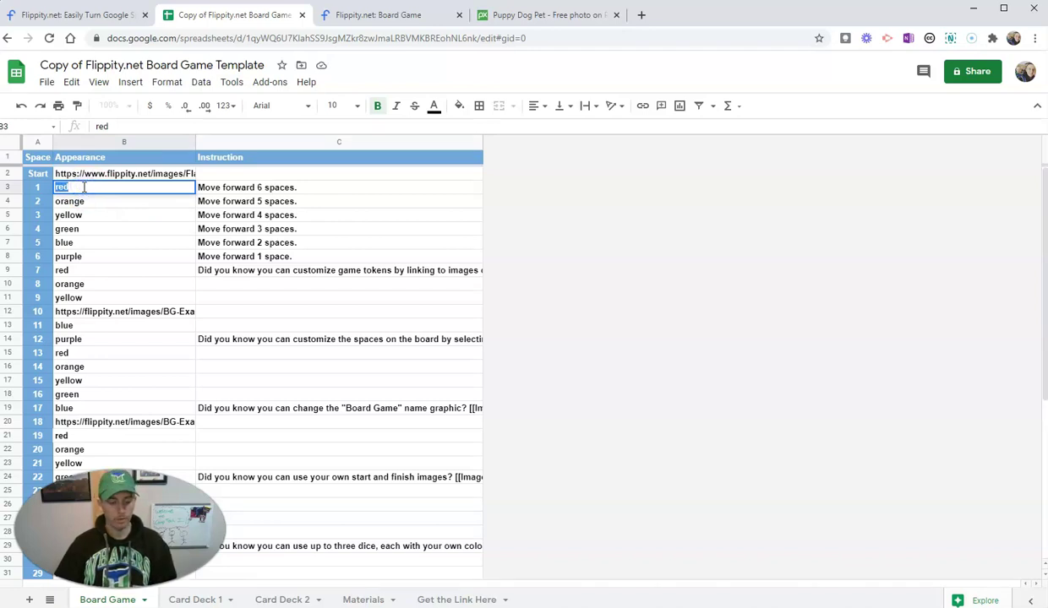
key("ctrl+v")
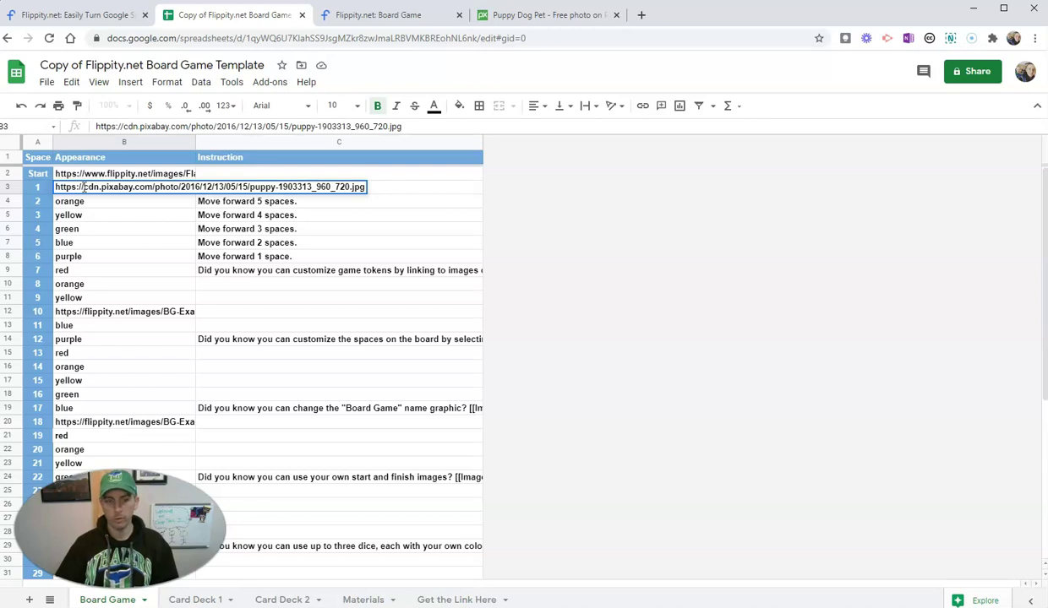
key("Return")
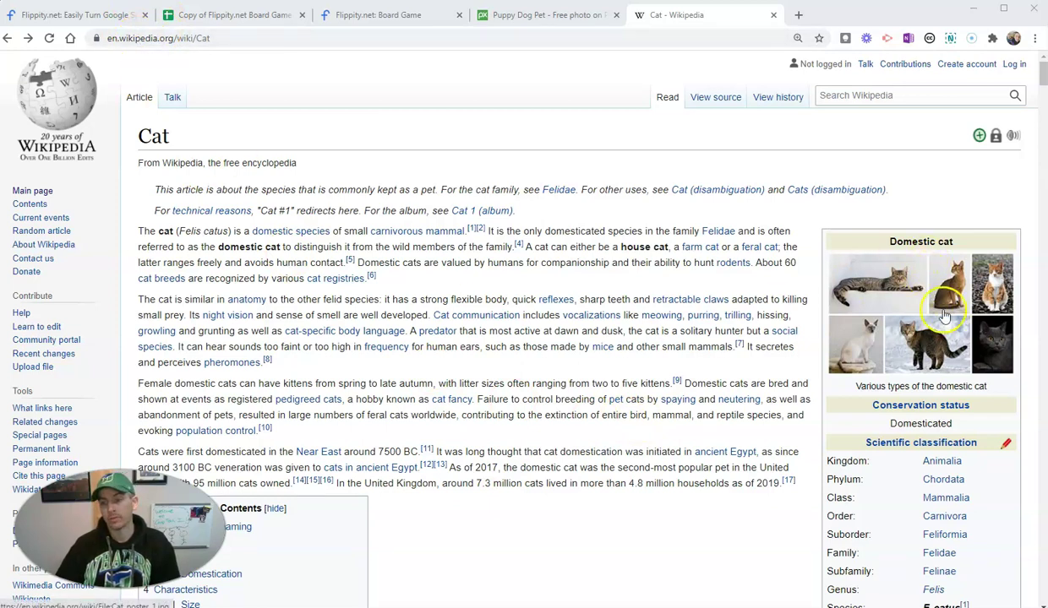
Open the Cat poster 1 montage full-size in the media viewer and copy its image address.
left_click(908, 296)
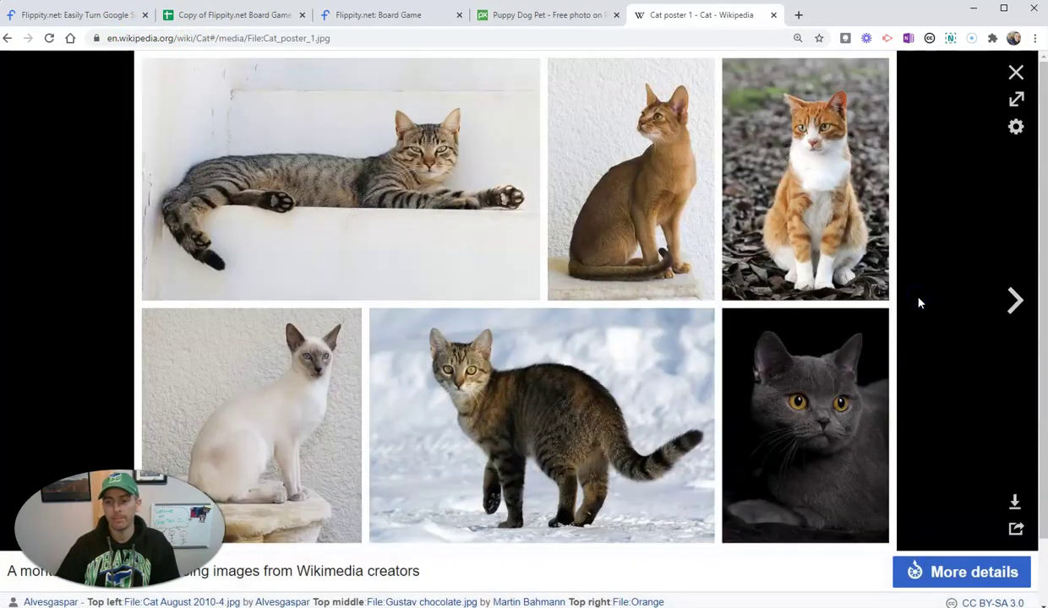
scroll(665, 307, "down", 2)
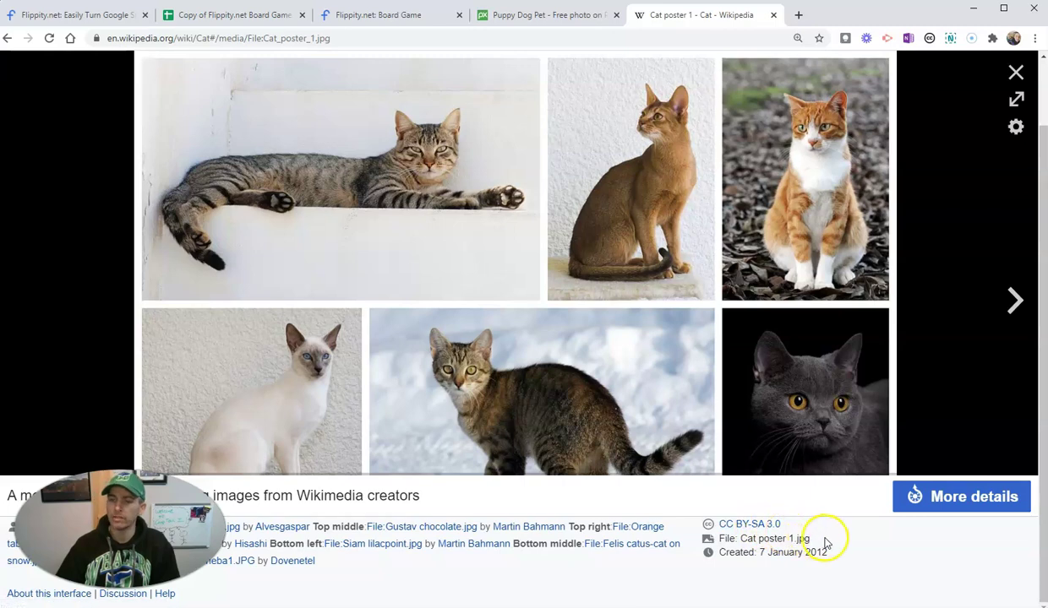
scroll(823, 541, "up", 2)
scroll(810, 574, "down", 2)
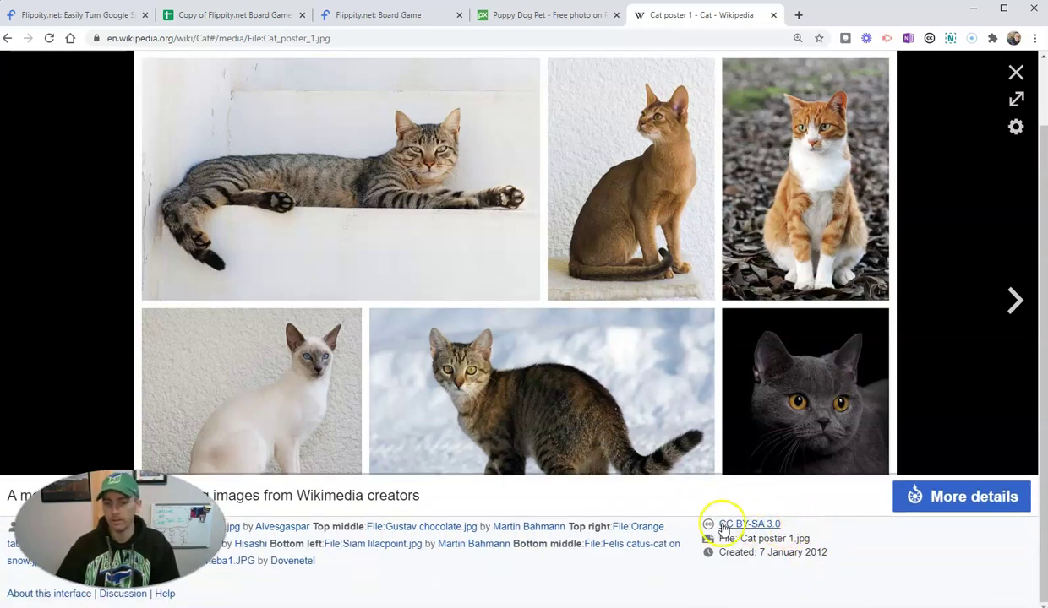
scroll(720, 558, "up", 2)
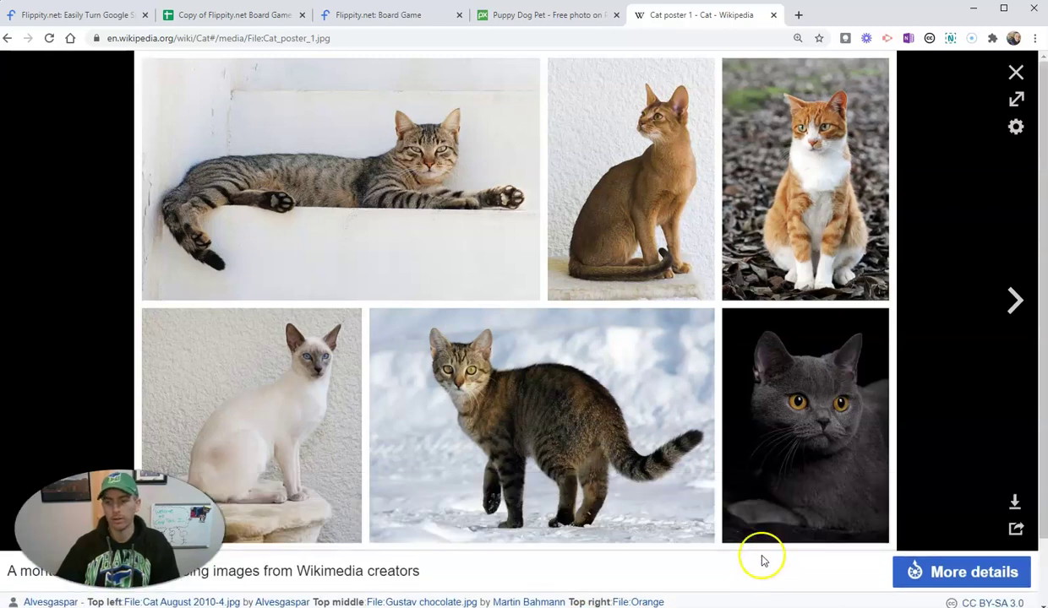
right_click(533, 246)
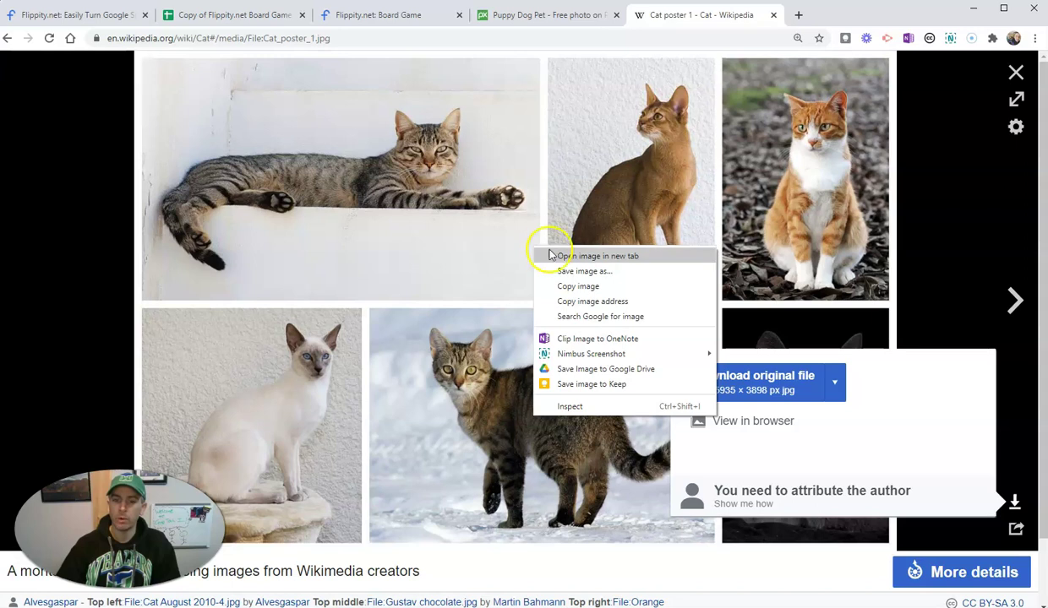
left_click(593, 302)
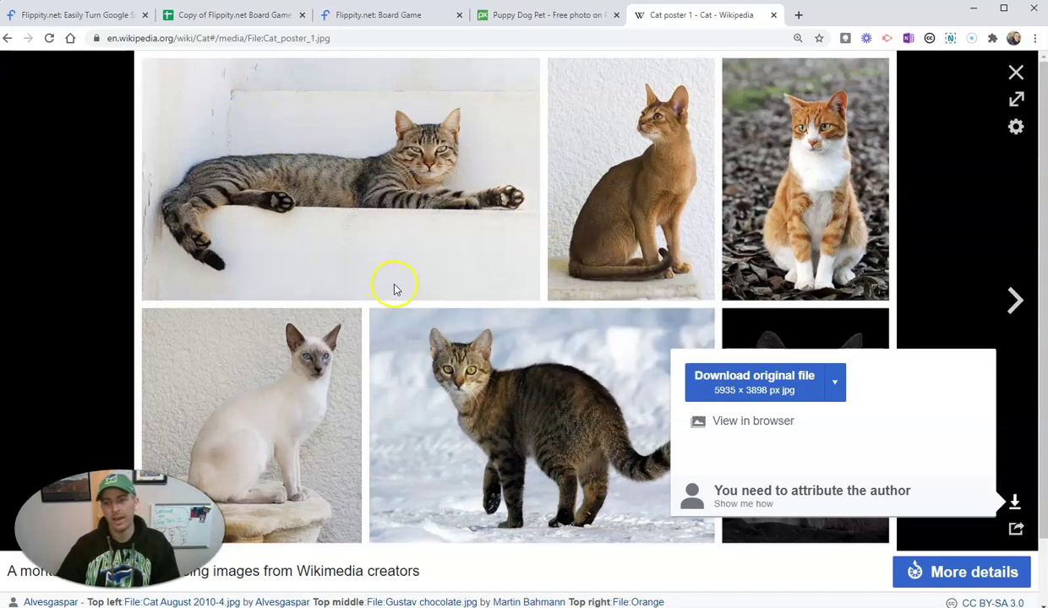
right_click(446, 203)
left_click(511, 254)
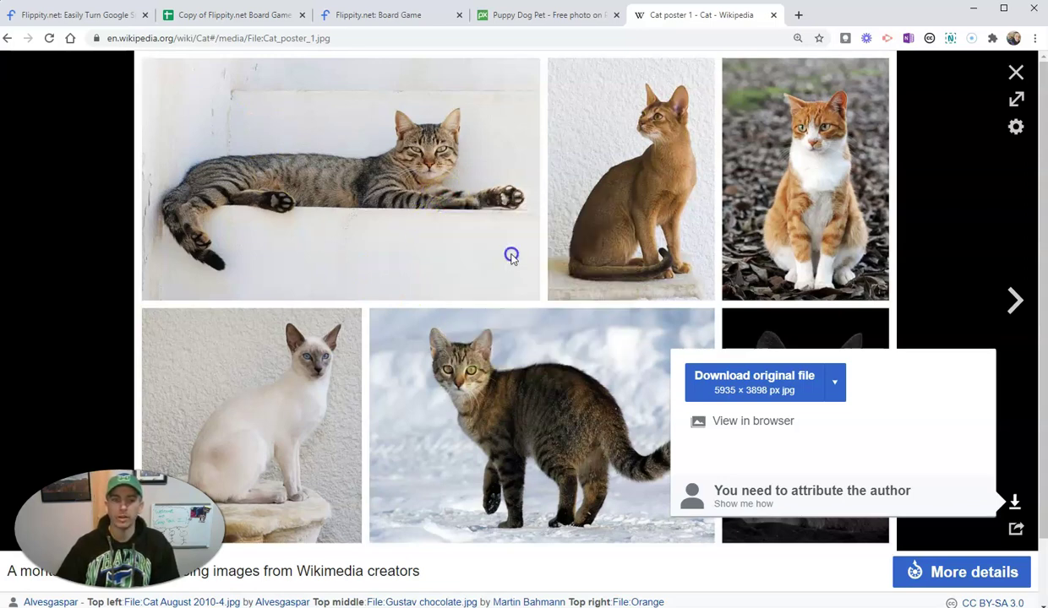
Replace 'orange' in cell B4 with the pasted Wikimedia cat poster link.
left_click(237, 15)
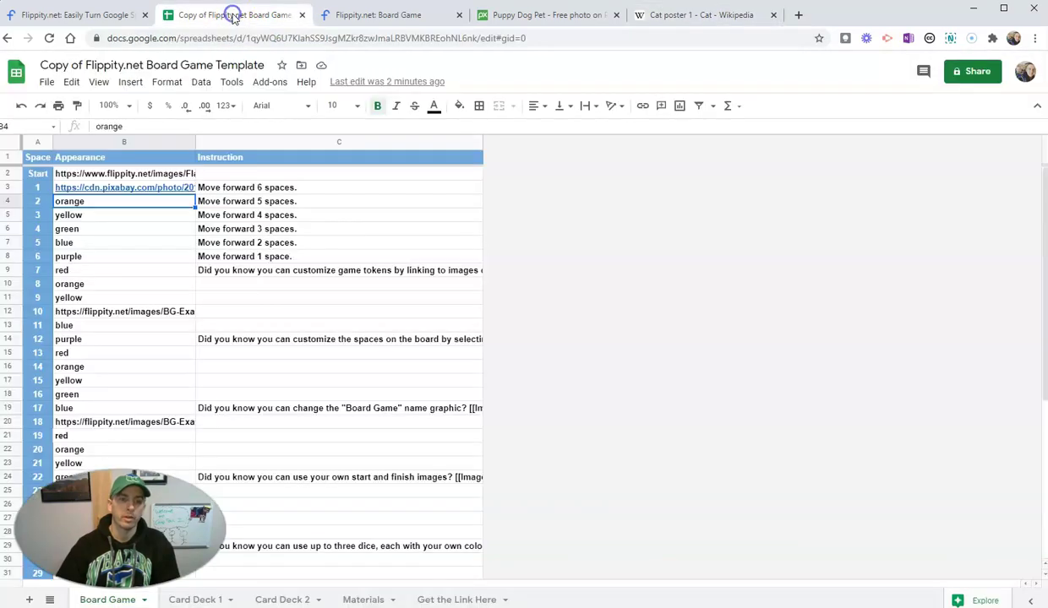
double_click(72, 201)
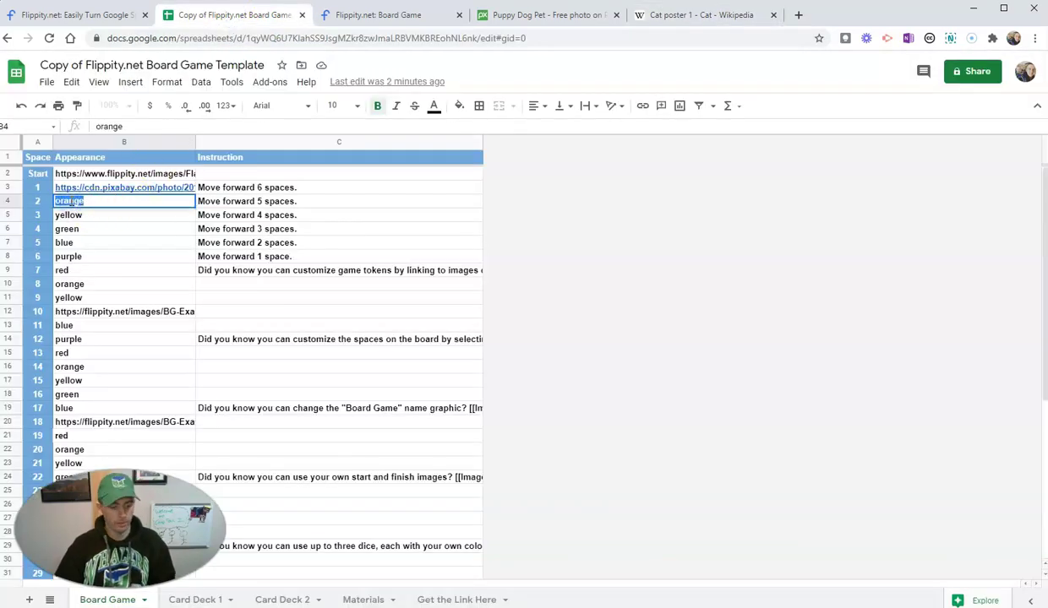
key("ctrl+v")
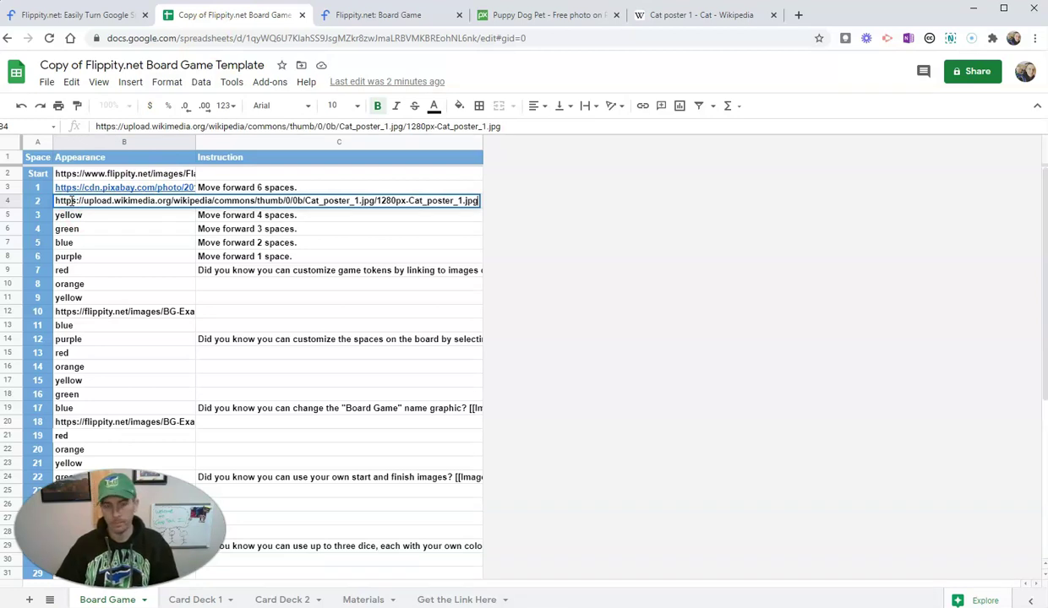
key("Return")
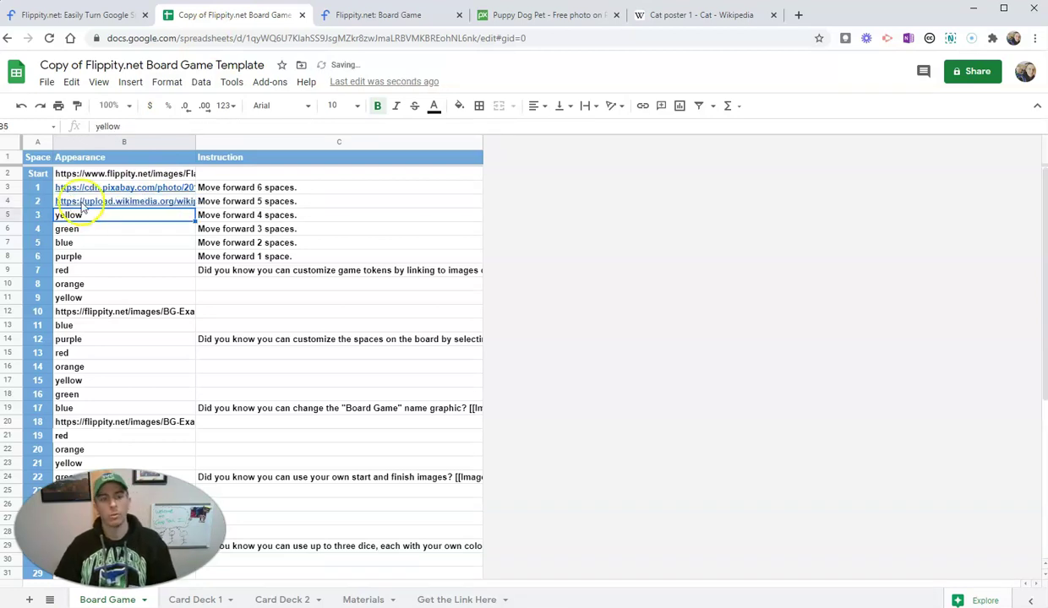
Publish the whole spreadsheet to the web and close the publishing settings.
mouse_move(105, 209)
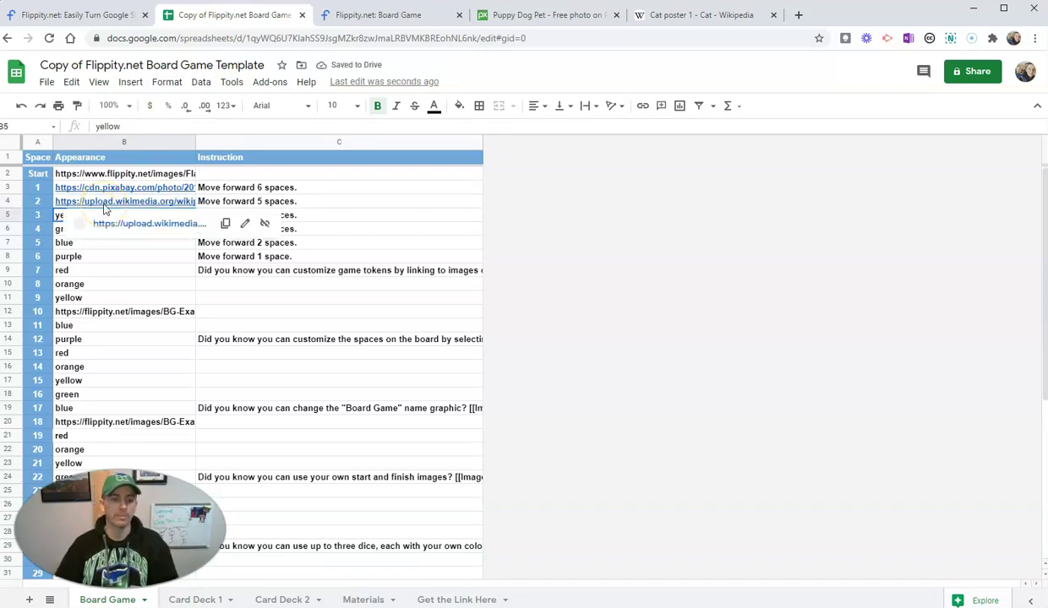
left_click(45, 84)
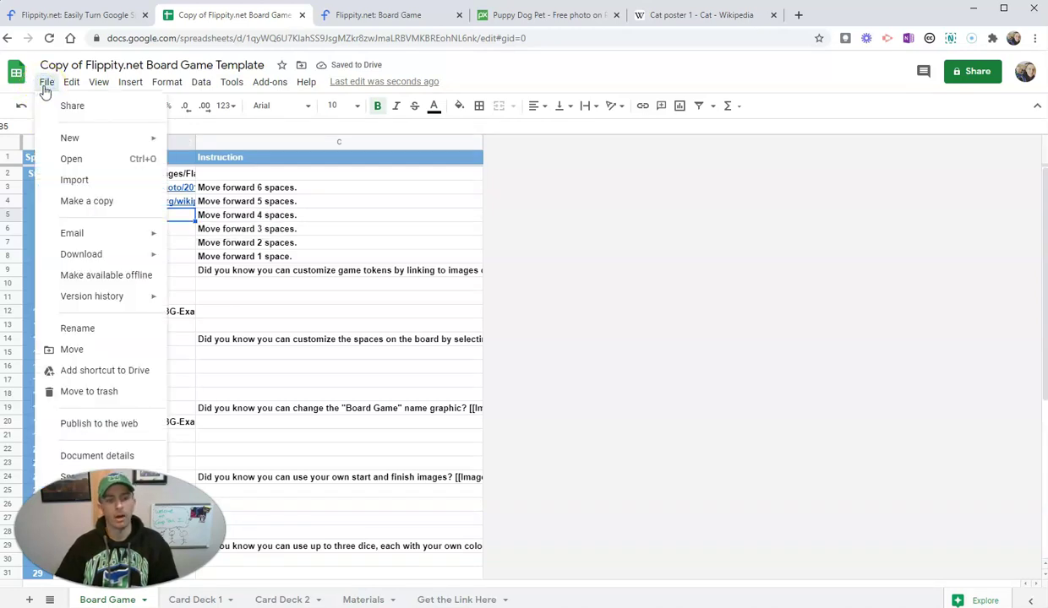
left_click(114, 431)
left_click(389, 387)
left_click(580, 111)
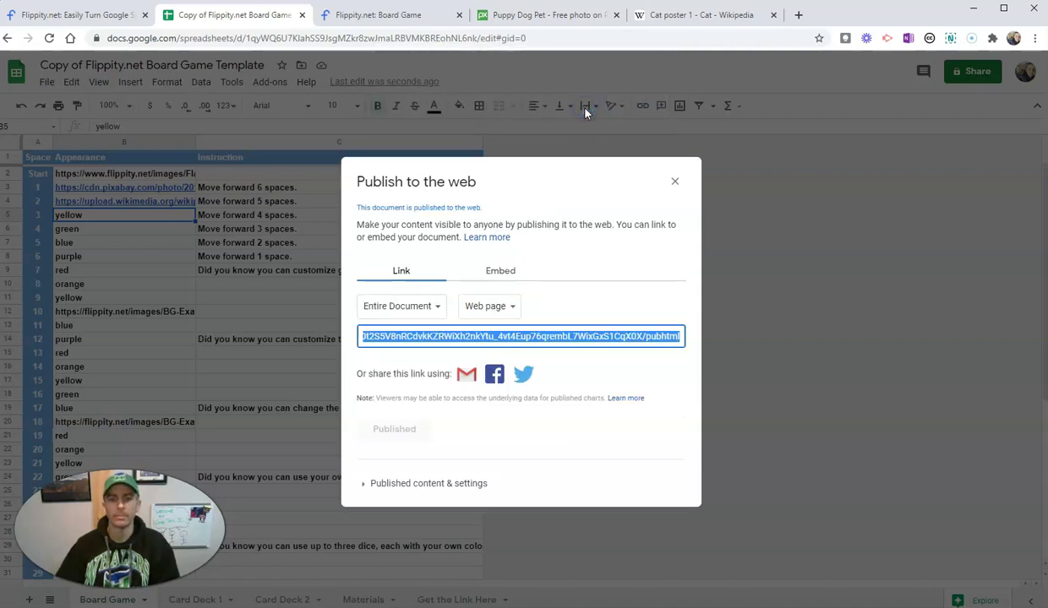
left_click(676, 178)
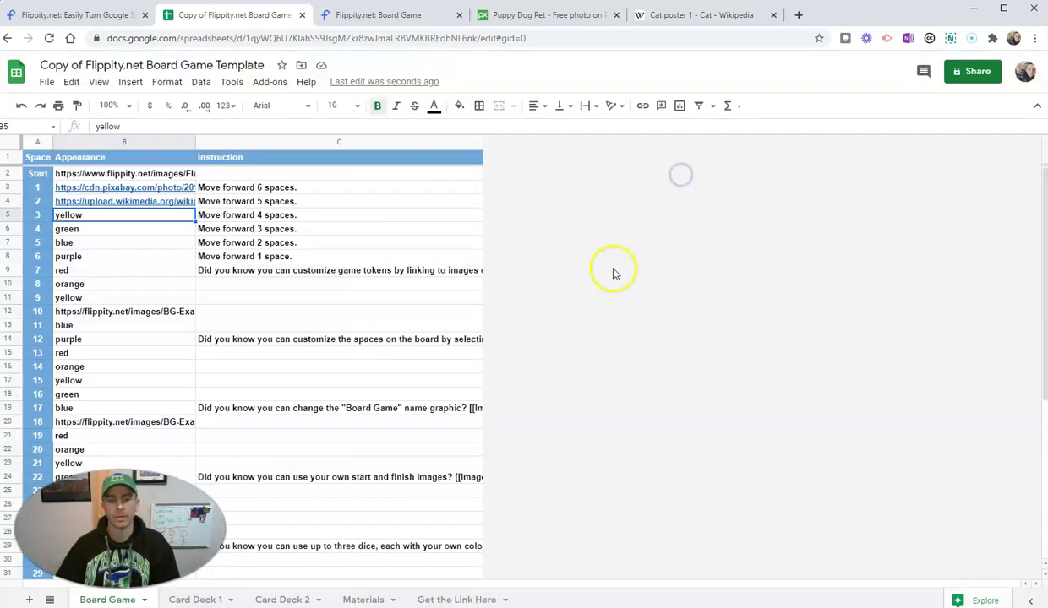
Open the flippity.net board game link from cell A2 of the 'Get the Link Here' sheet.
left_click(473, 599)
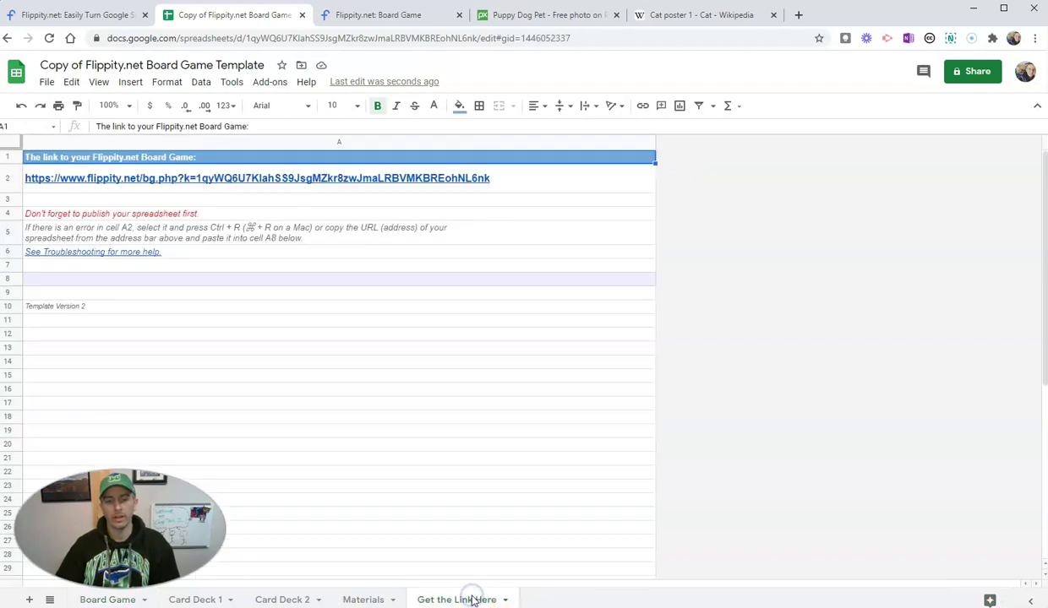
left_click(264, 182)
left_click(126, 208)
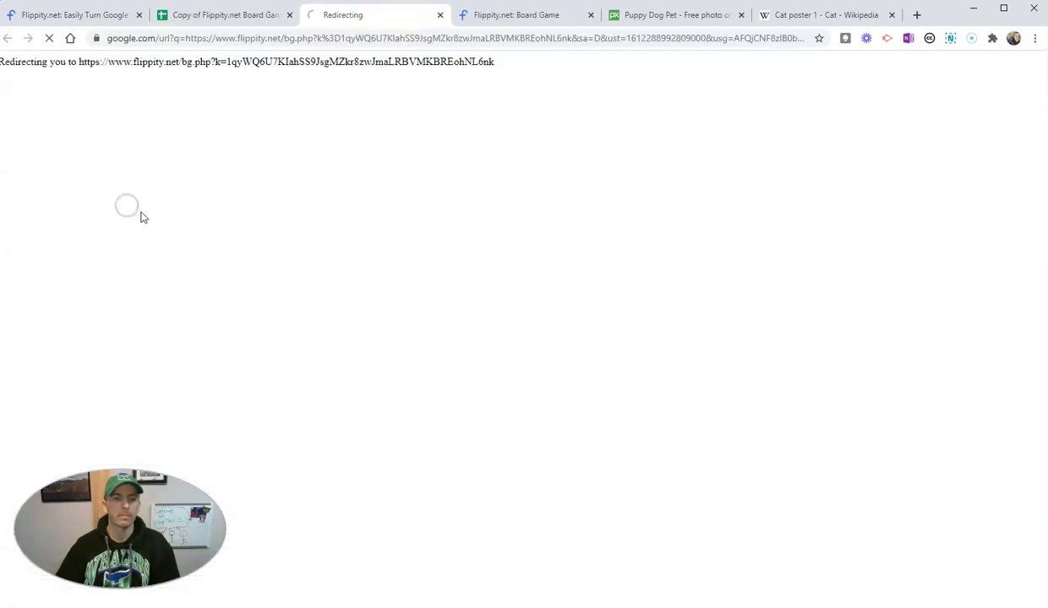